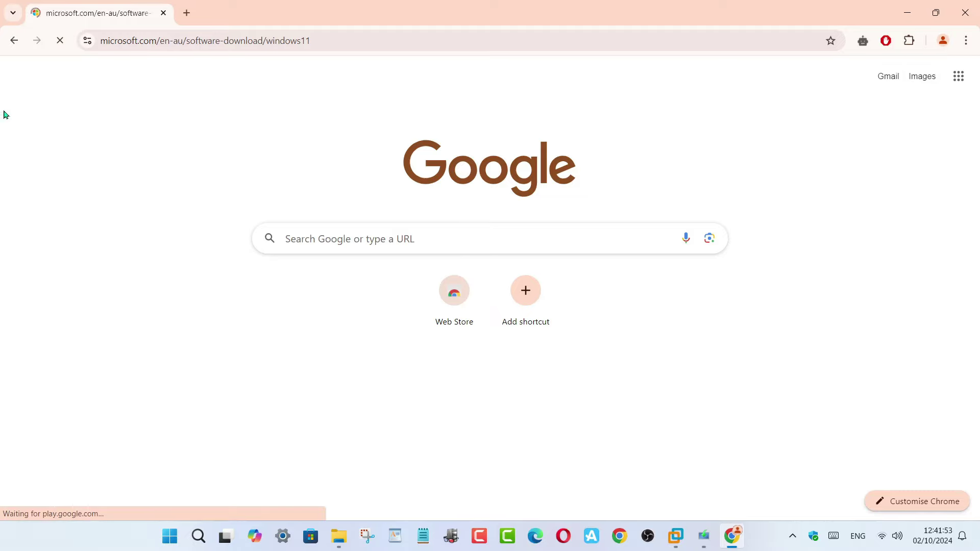
Step: Choose the Windows 11 multi-edition ISO for x64 devices in the disk image section and request the download
scroll(338, 247, "down", 6)
scroll(339, 247, "down", 9)
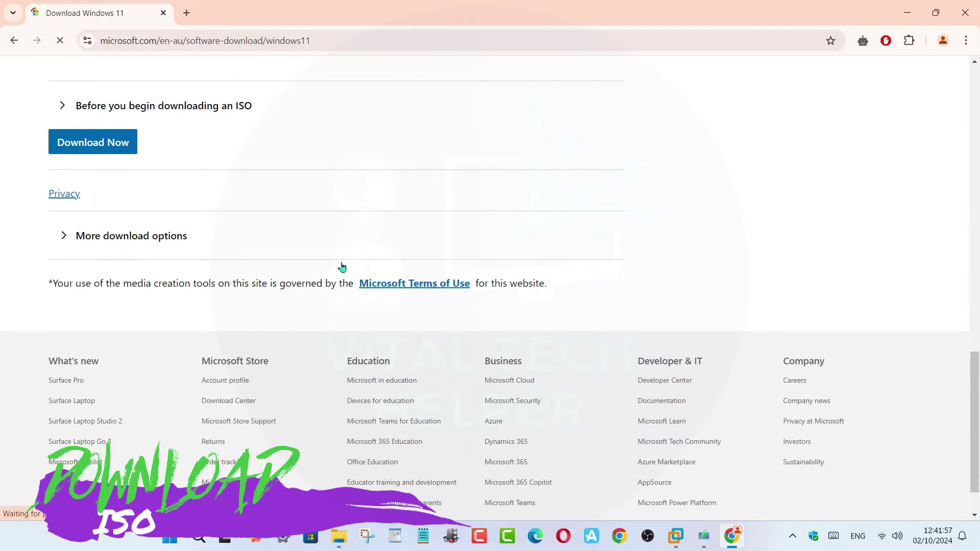
scroll(339, 267, "up", 3)
left_click(298, 227)
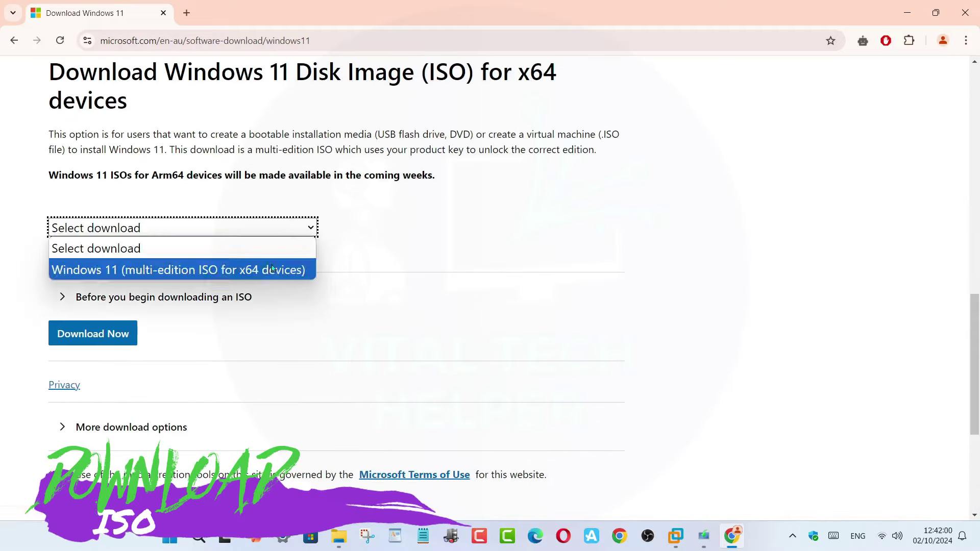
left_click(221, 269)
left_click(92, 334)
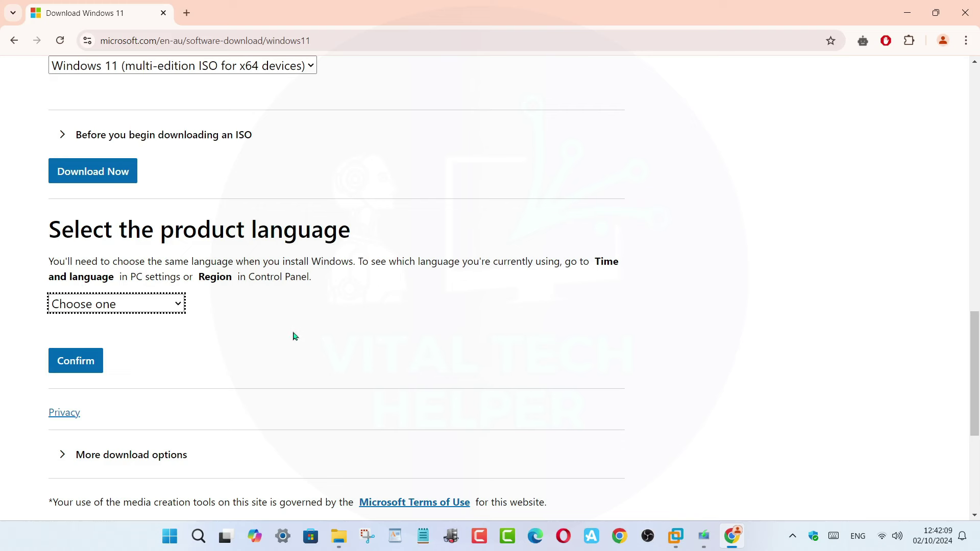
Step: Set the product language to English (United States), confirm it, and start the 64-bit ISO download
left_click(178, 304)
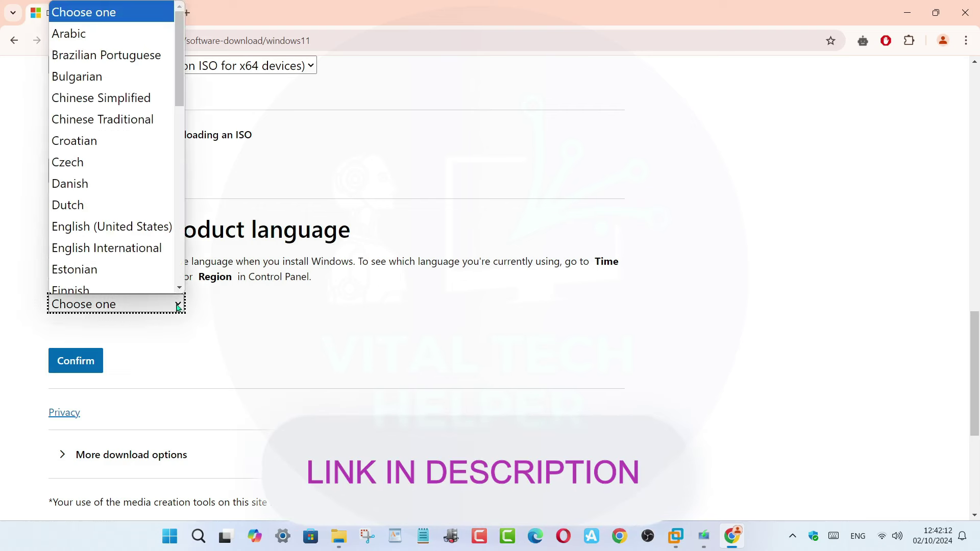
left_click(125, 220)
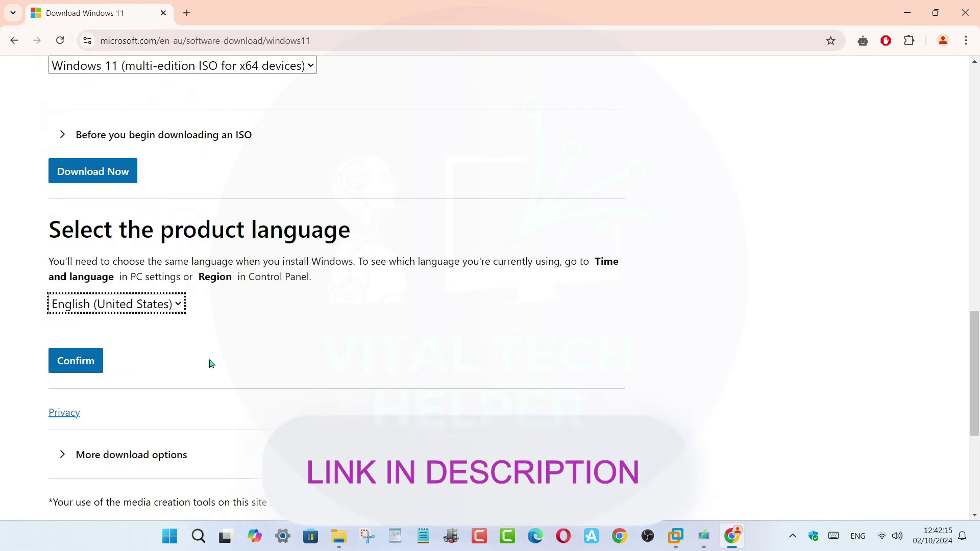
left_click(89, 366)
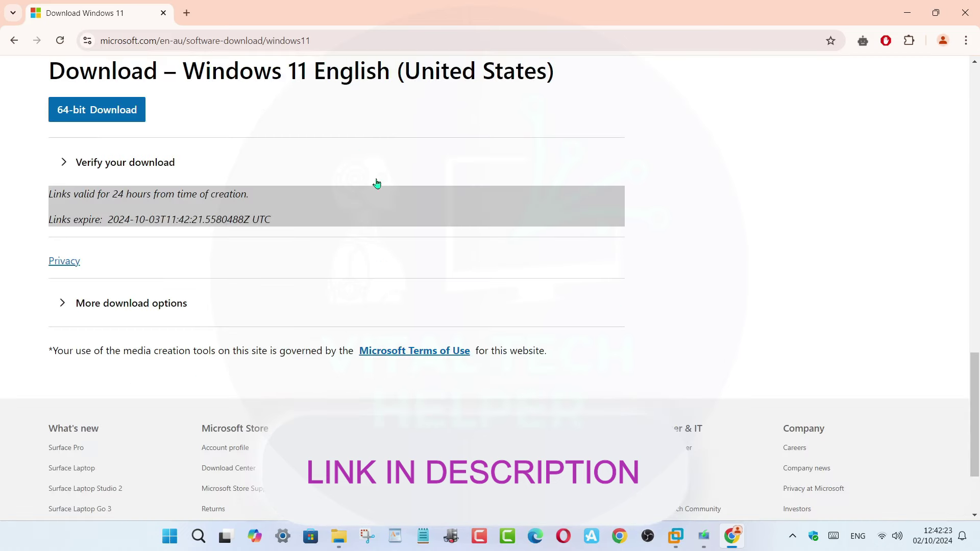
scroll(377, 184, "up", 2)
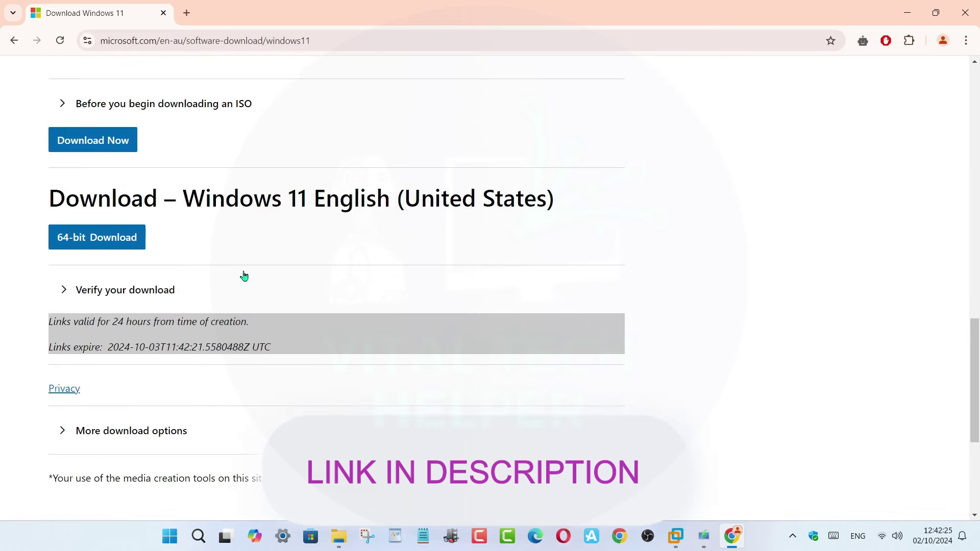
left_click(88, 248)
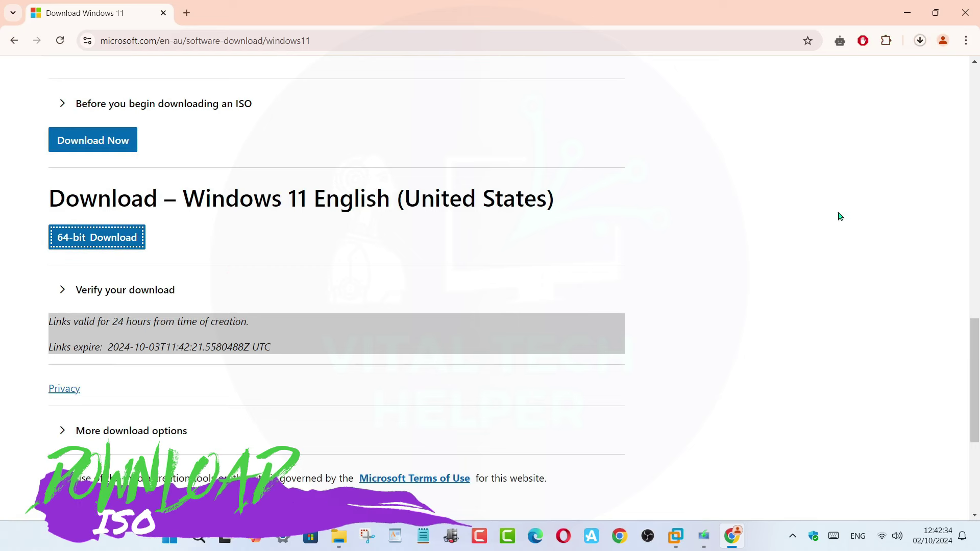
Step: Check the download progress of Win11_24H2_English_x64.iso and show the finished file in its folder
left_click(919, 40)
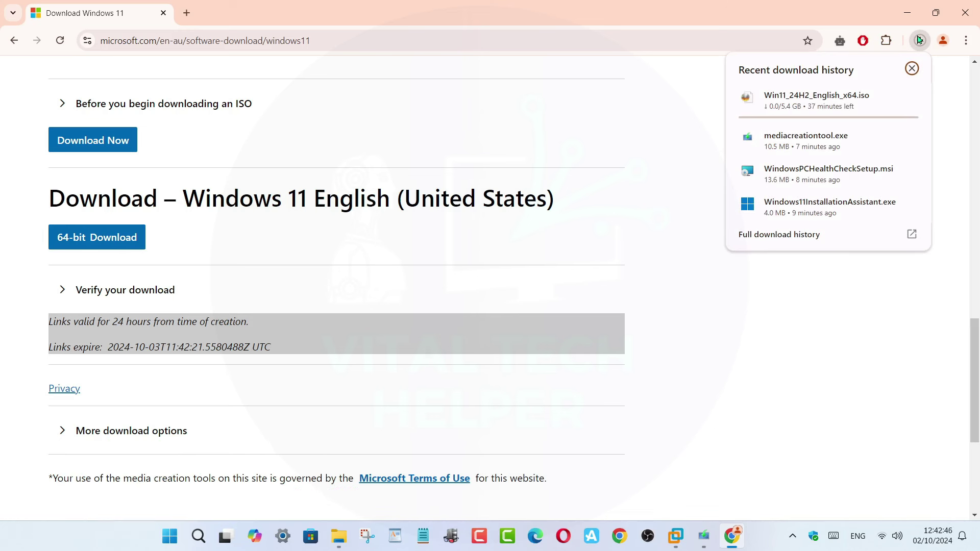
left_click(685, 253)
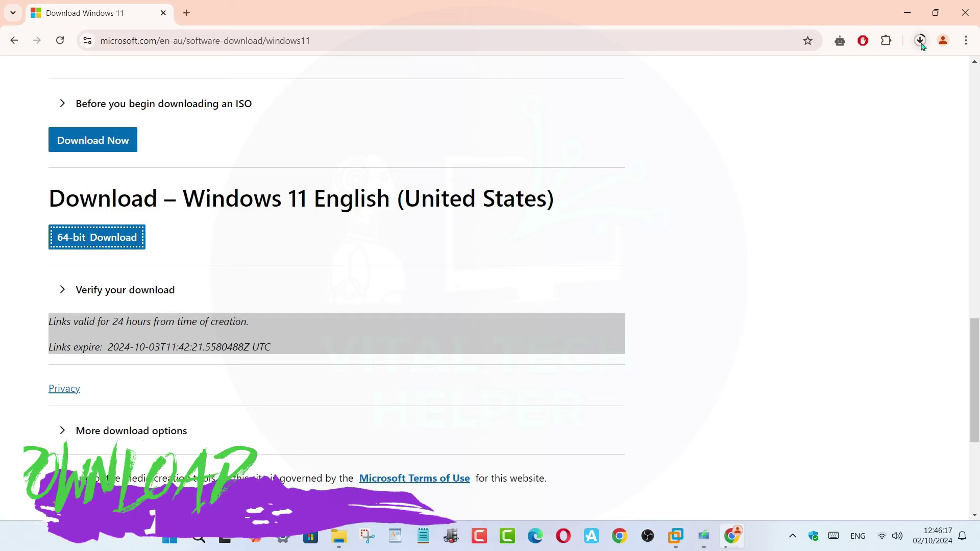
left_click(920, 40)
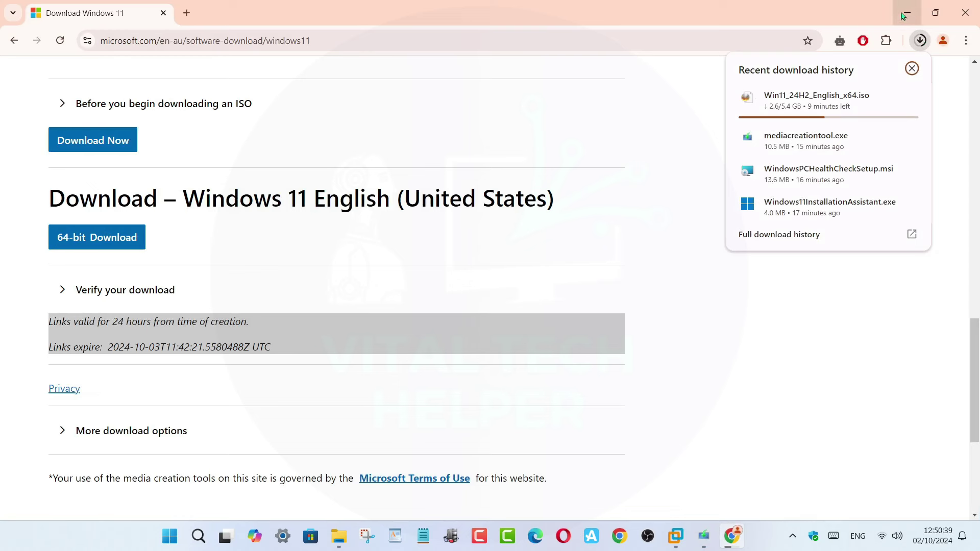
left_click(920, 40)
left_click(919, 40)
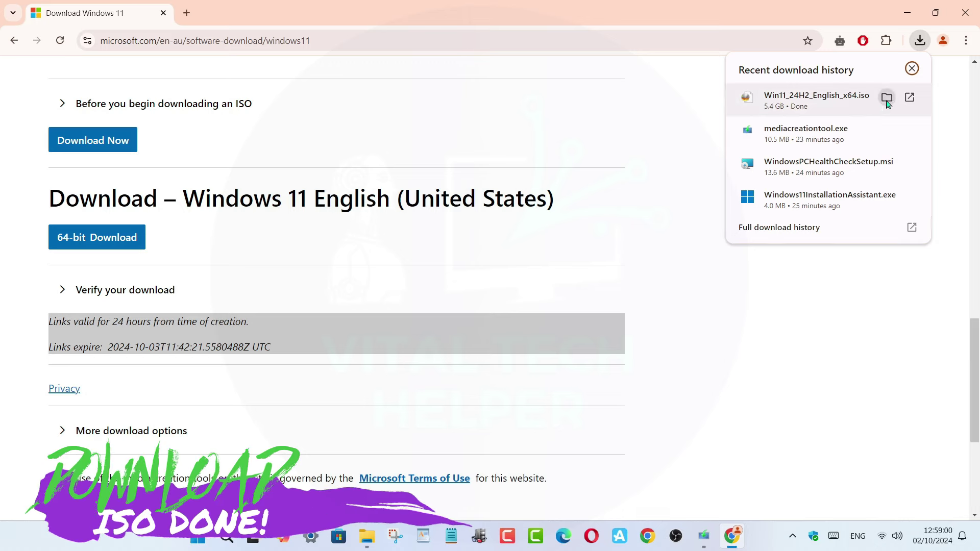
left_click(886, 98)
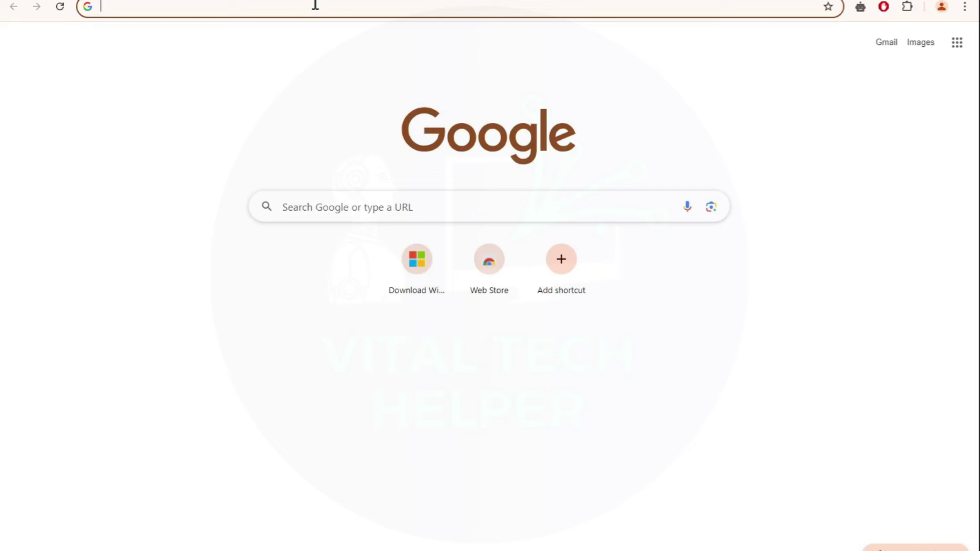
Step: Search the web for "rufus" and open the official rufus.ie website from the results
left_click(315, 4)
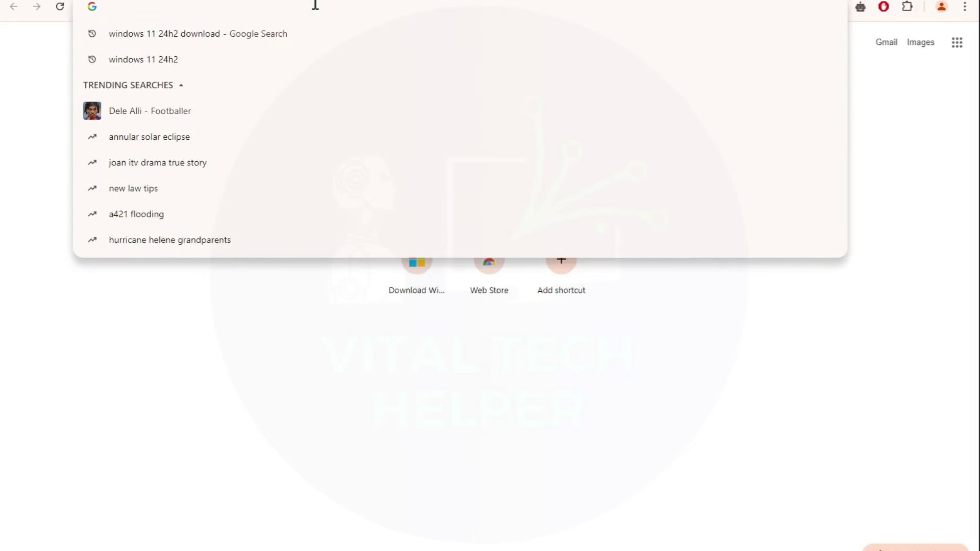
type("rufus")
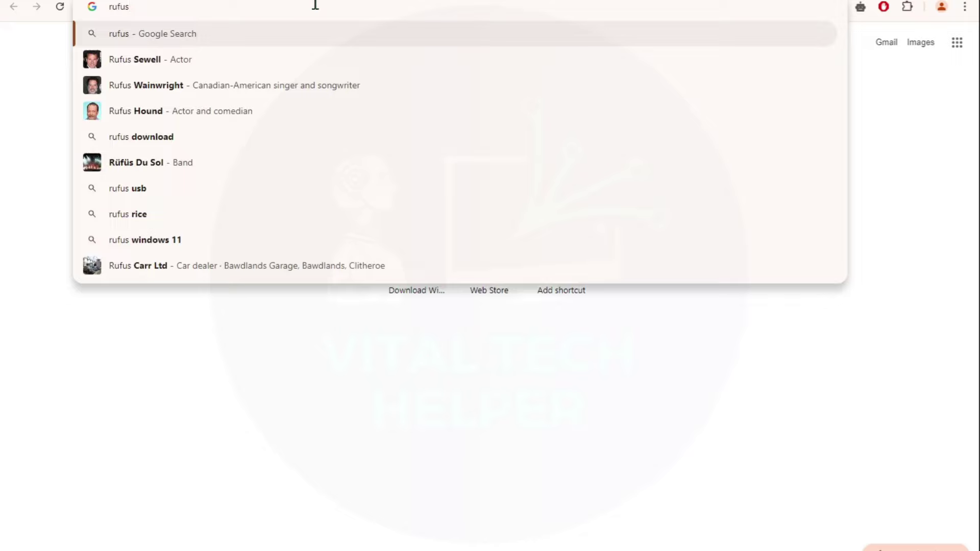
key("Return")
left_click(538, 484)
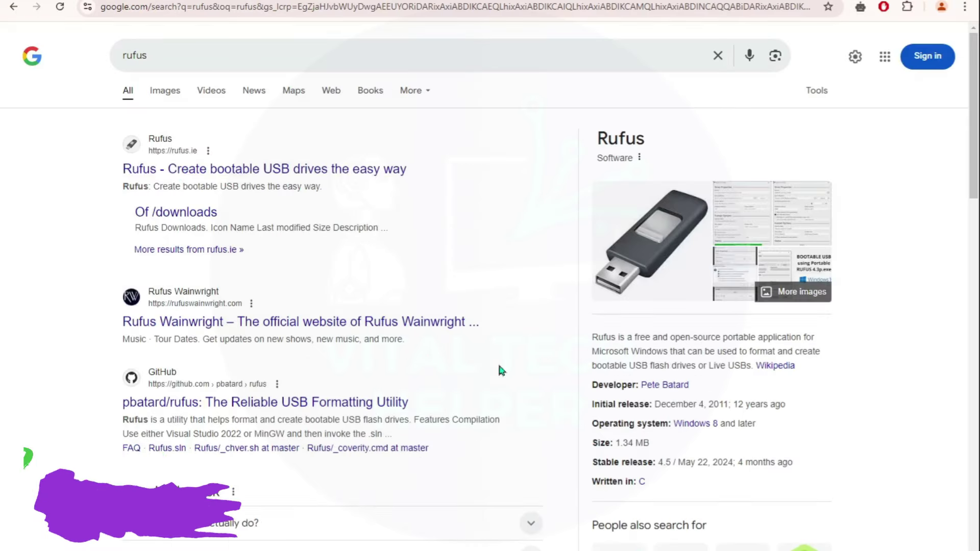
left_click(175, 170)
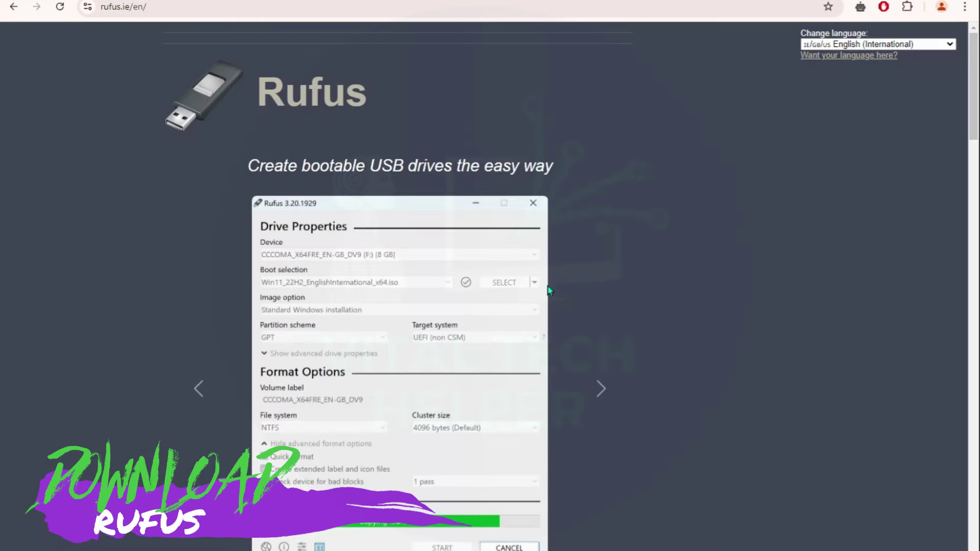
Step: Download the standard Windows x64 release rufus-4.5.exe and run the downloaded file
scroll(568, 291, "down", 5)
scroll(657, 330, "down", 2)
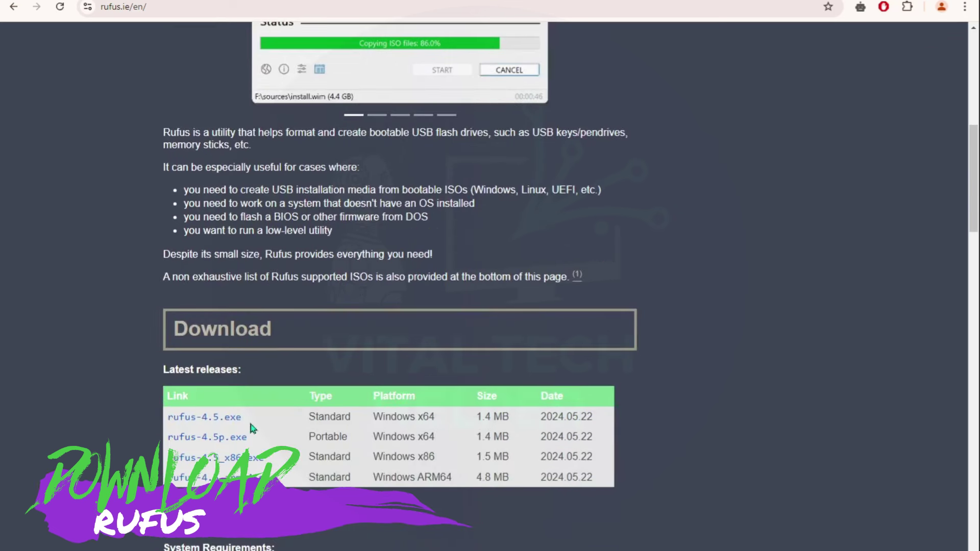
left_click(201, 419)
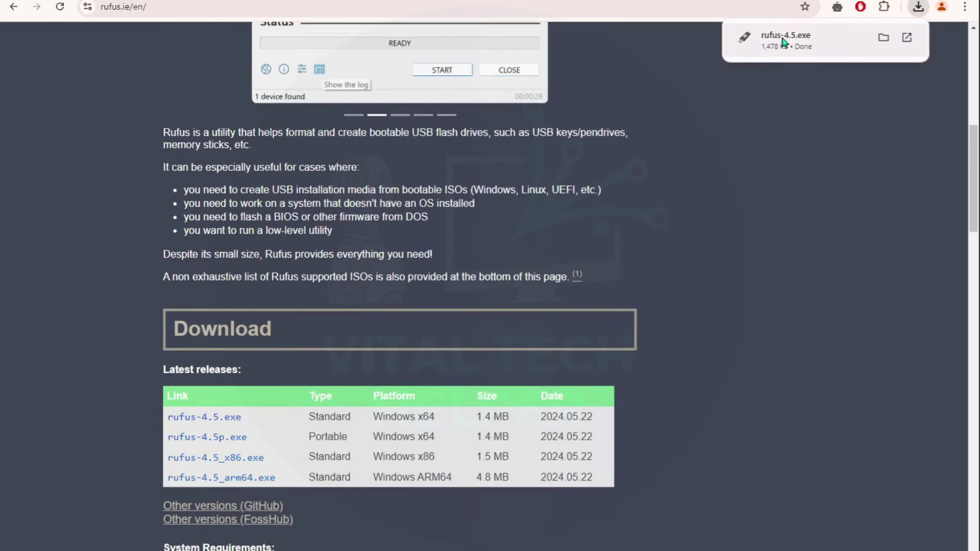
left_click(785, 42)
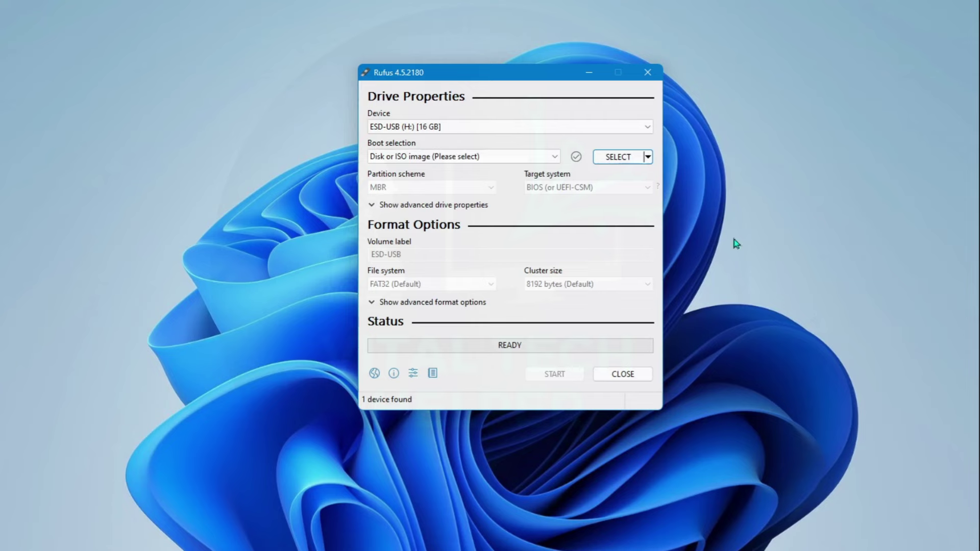
Step: Open the format settings of the ESD-USB (H:) drive in This PC and set the volume label to "windows 11"
left_click(143, 379)
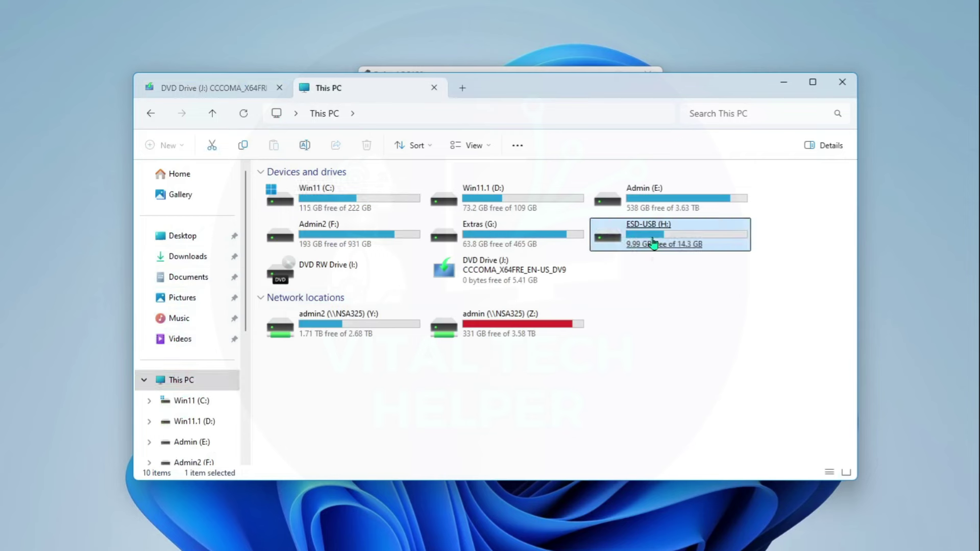
right_click(652, 243)
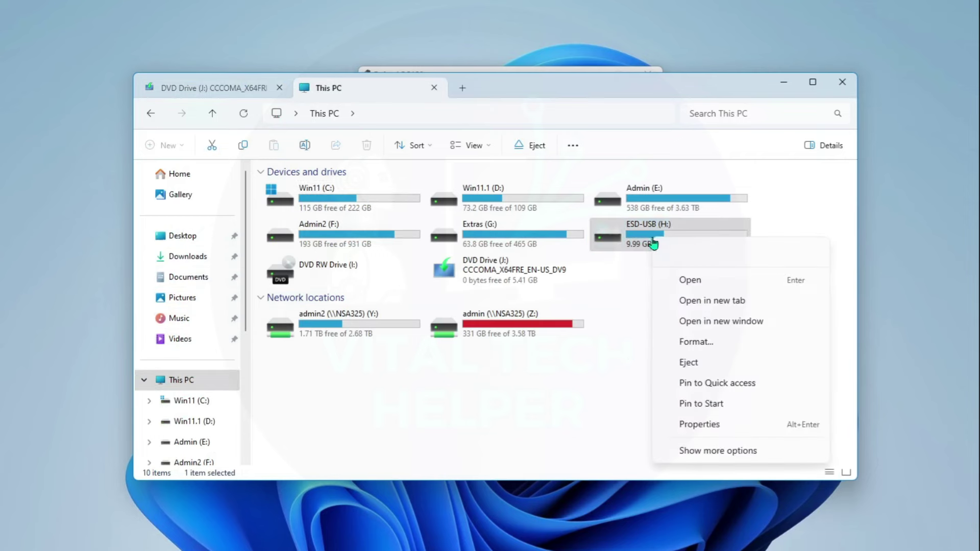
left_click(698, 343)
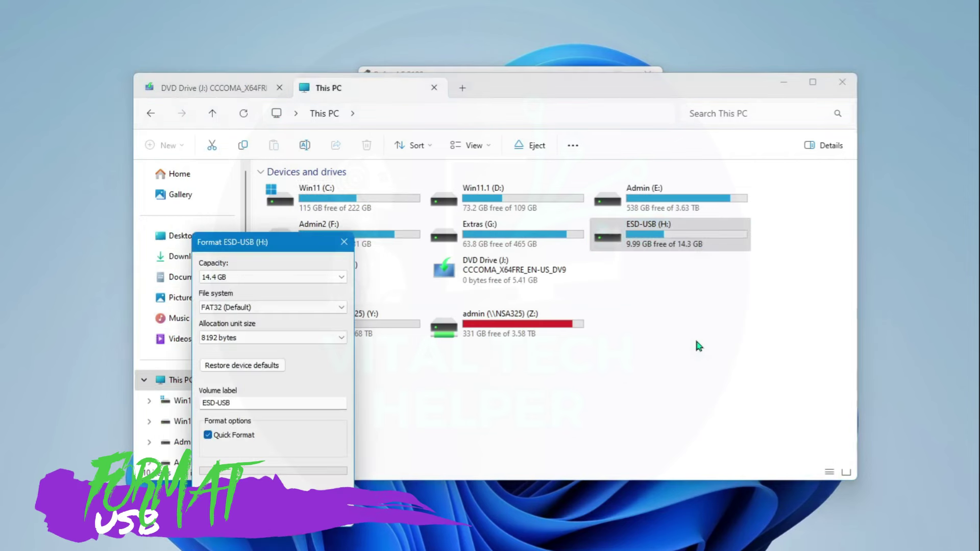
left_click(245, 403)
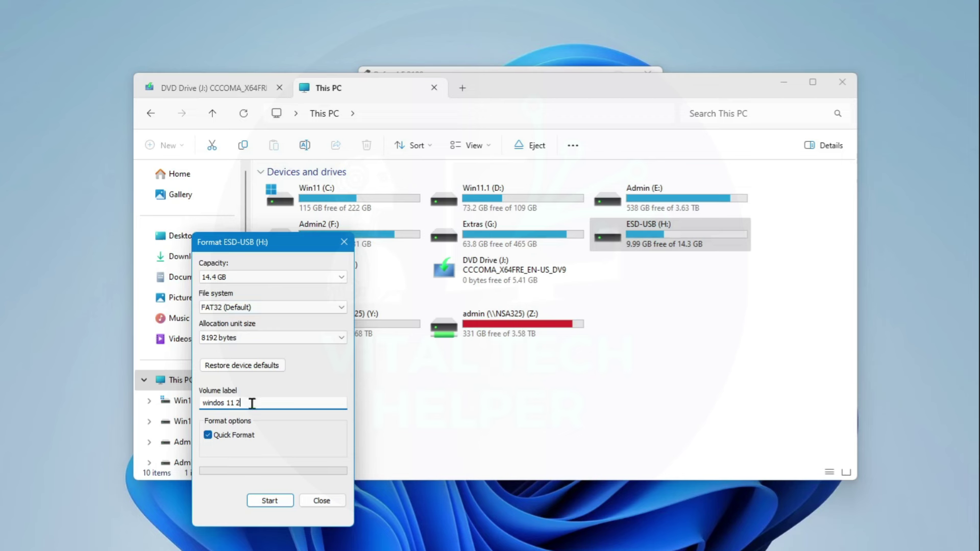
scroll(248, 172, "down", 4)
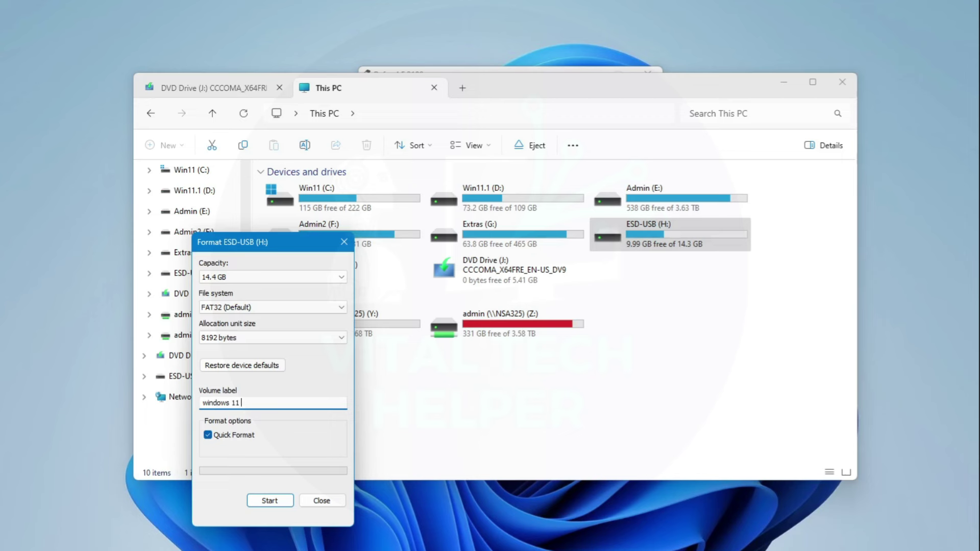
Step: Run the FAT32 quick format of the USB drive, accept the prompts, and close the format dialog
left_click(265, 501)
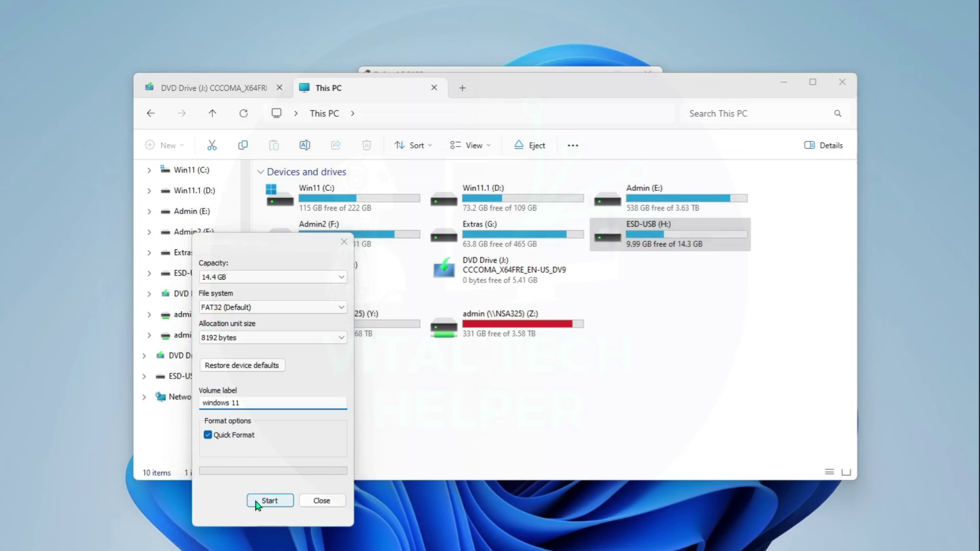
left_click(522, 282)
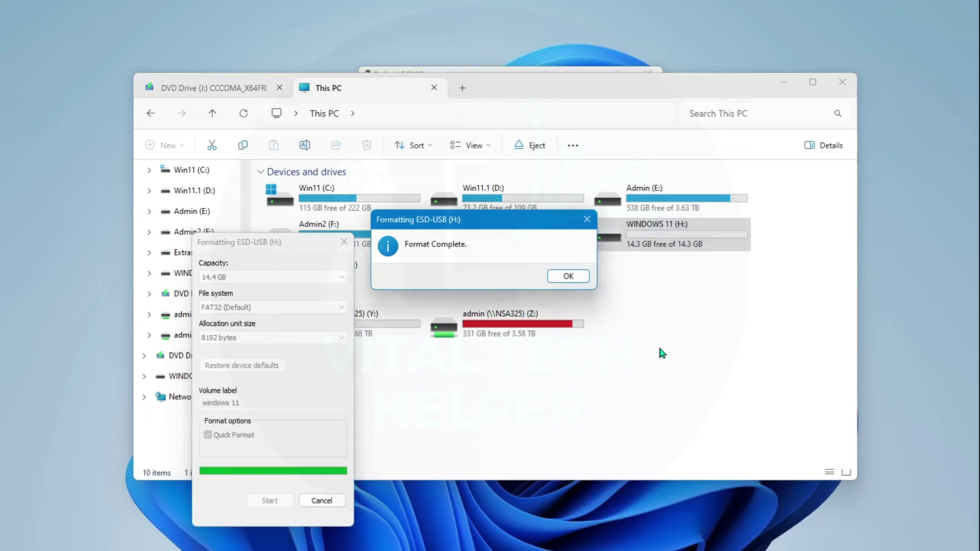
left_click(568, 276)
left_click(321, 501)
Step: Launch rufus-4.5.exe from the Downloads folder on the Admin (E:) drive and minimise the file window
left_click(192, 212)
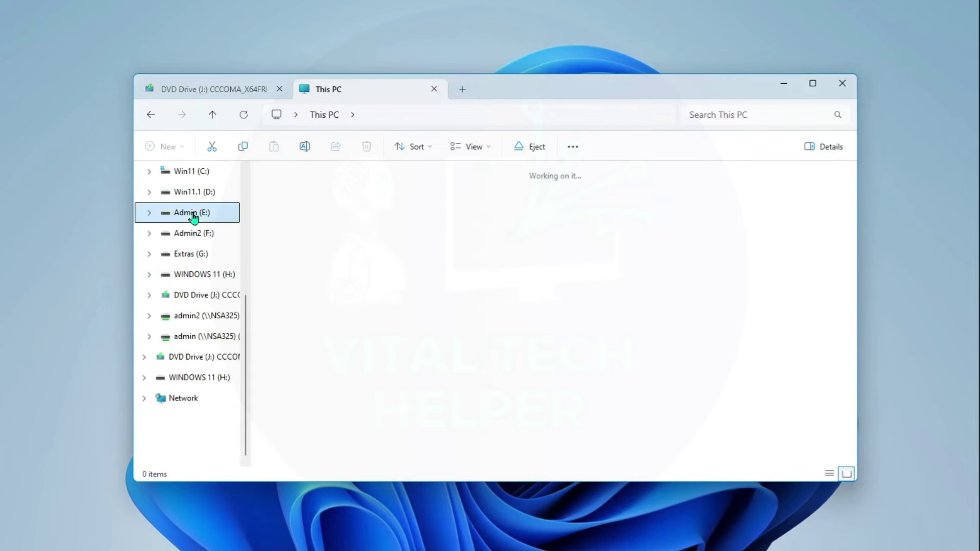
double_click(365, 236)
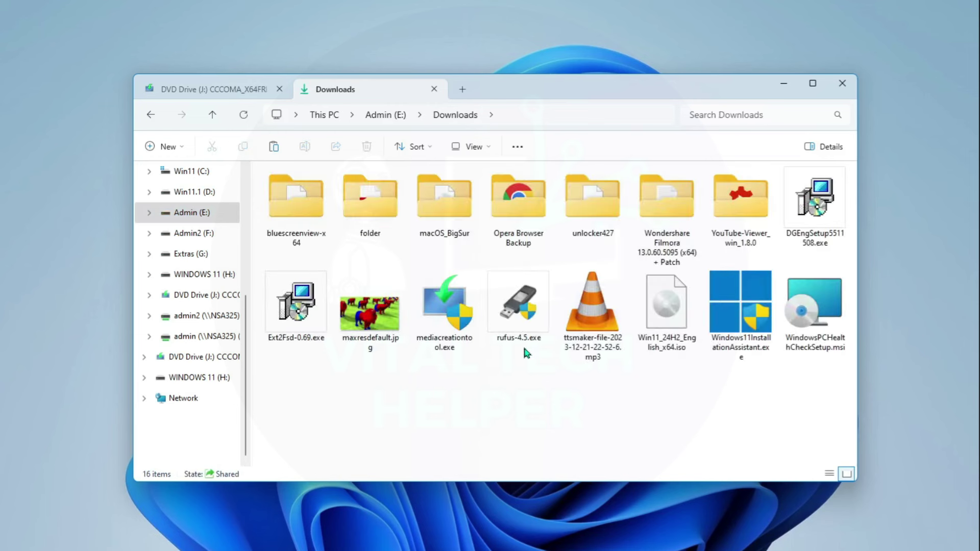
left_click(517, 317)
double_click(517, 317)
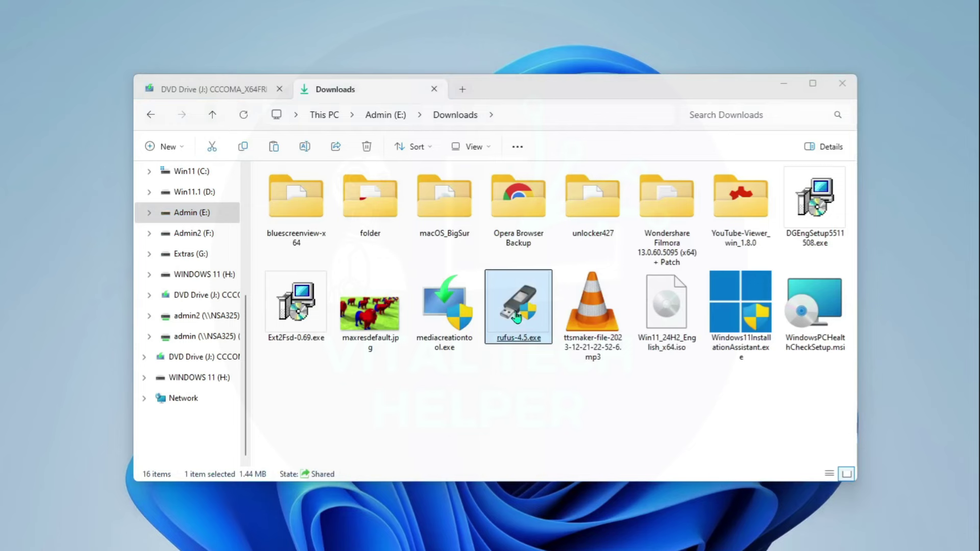
left_click(785, 87)
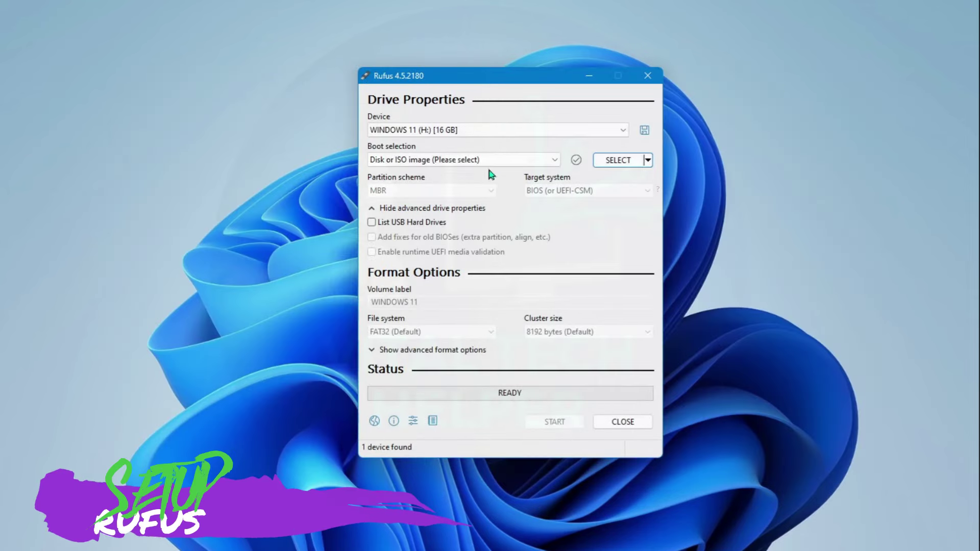
Step: Load Win11_24H2_English_x64.iso from Downloads as the boot image and keep WINDOWS 11 (H:) as the target device
left_click(608, 161)
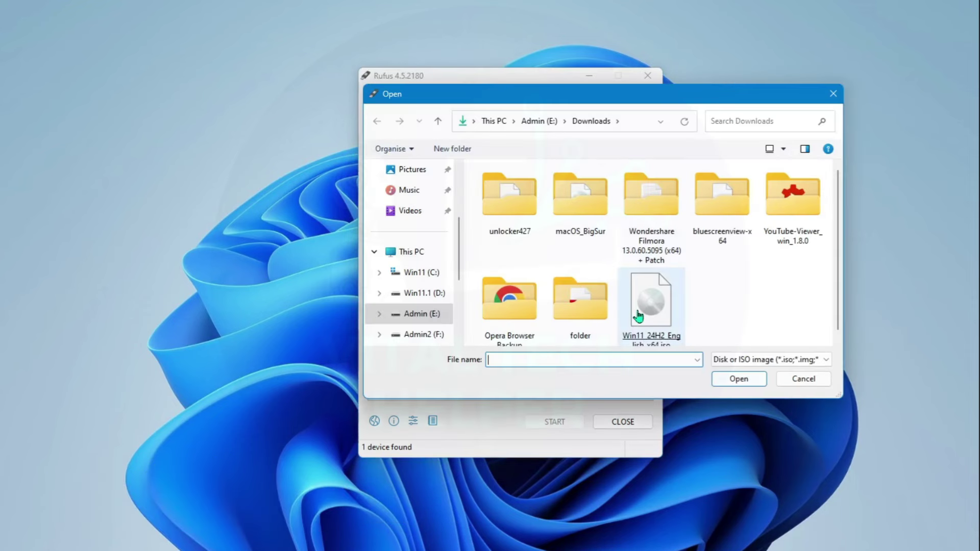
double_click(637, 314)
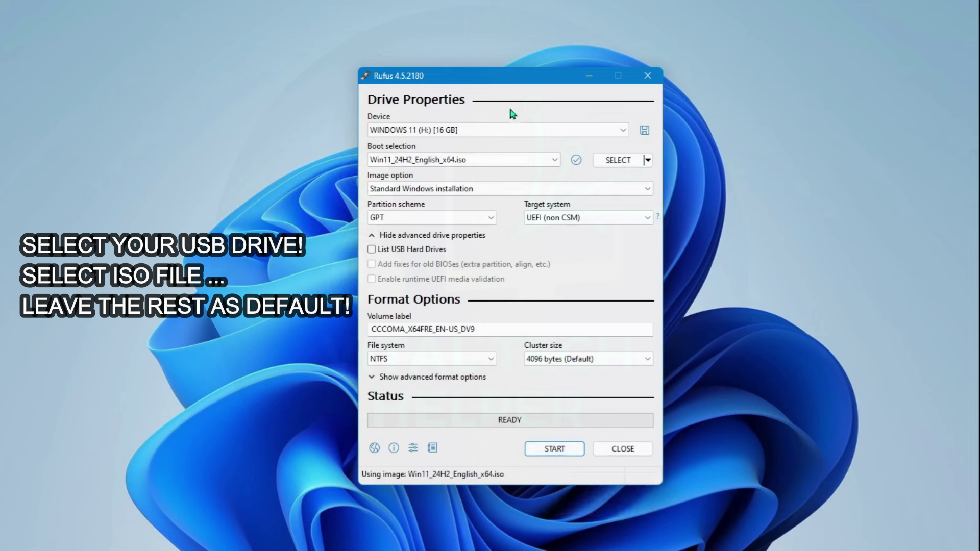
left_click(527, 130)
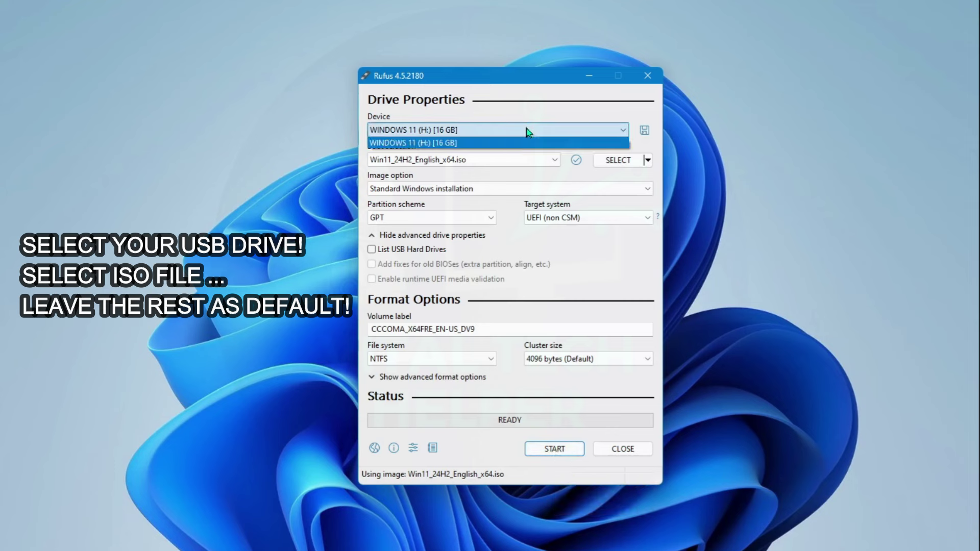
left_click(527, 131)
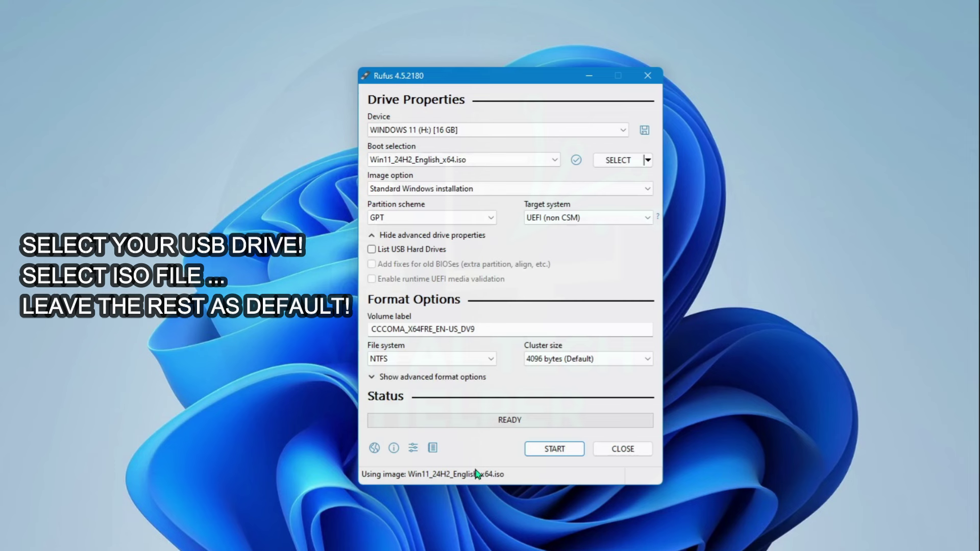
Step: Start writing the USB drive, keeping the hardware and Microsoft account requirements removed and also disabling data collection, and accept erasing all data on the drive
left_click(550, 450)
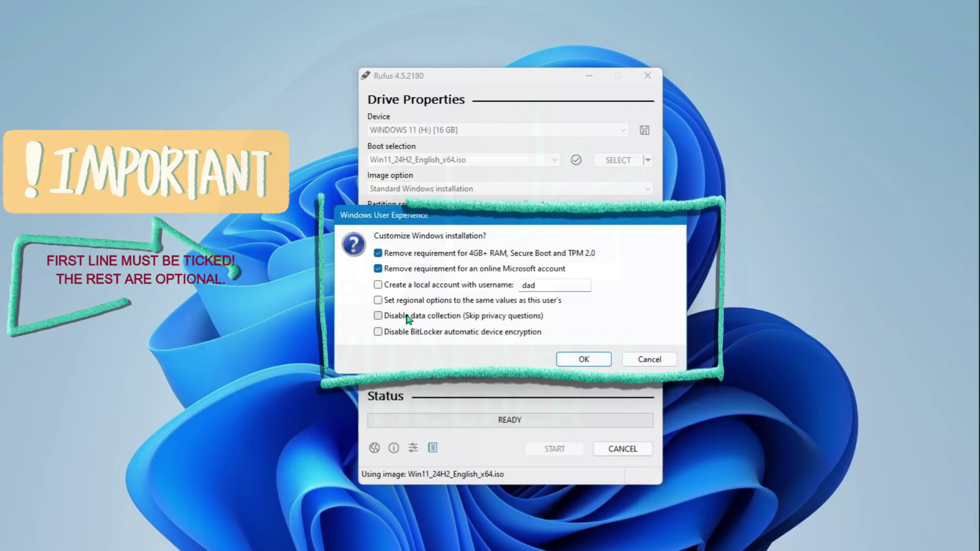
left_click(378, 316)
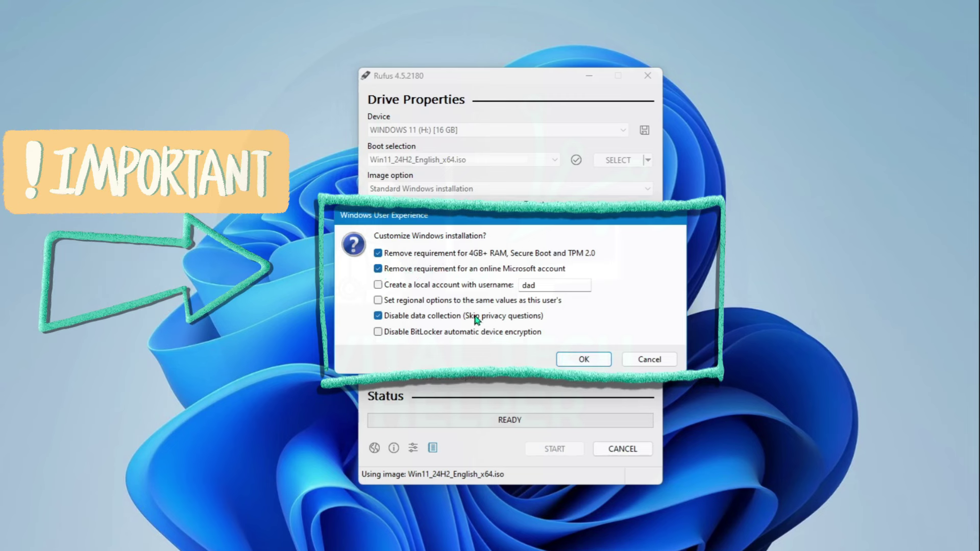
left_click(582, 360)
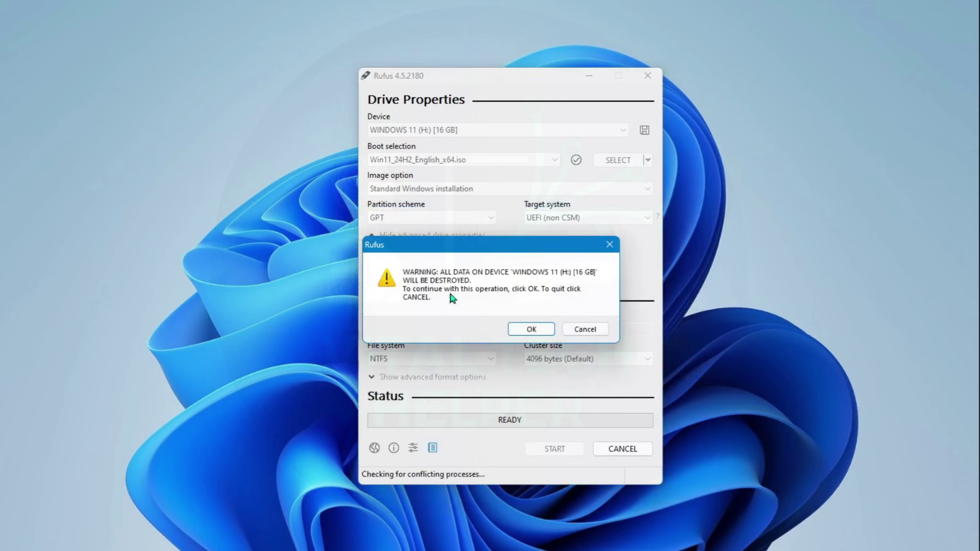
left_click(523, 336)
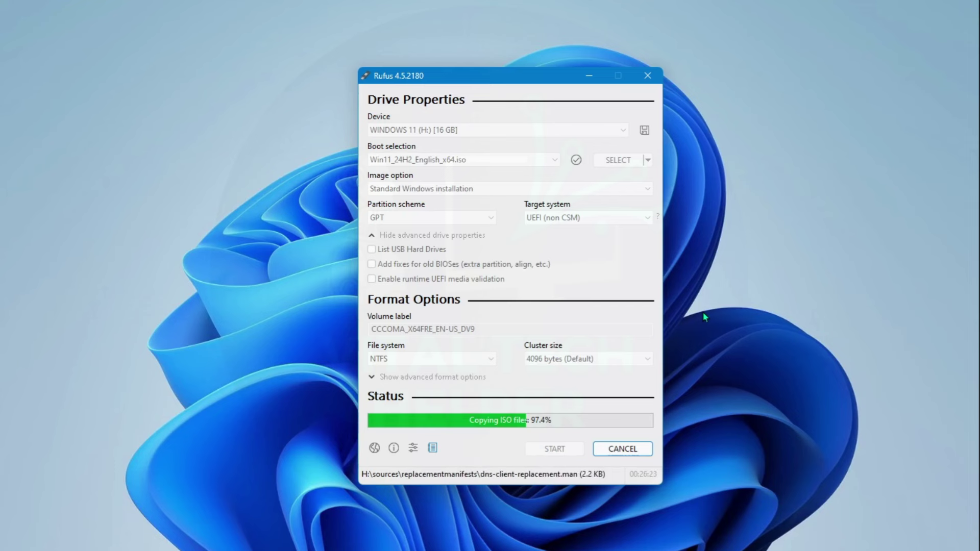
left_click(672, 532)
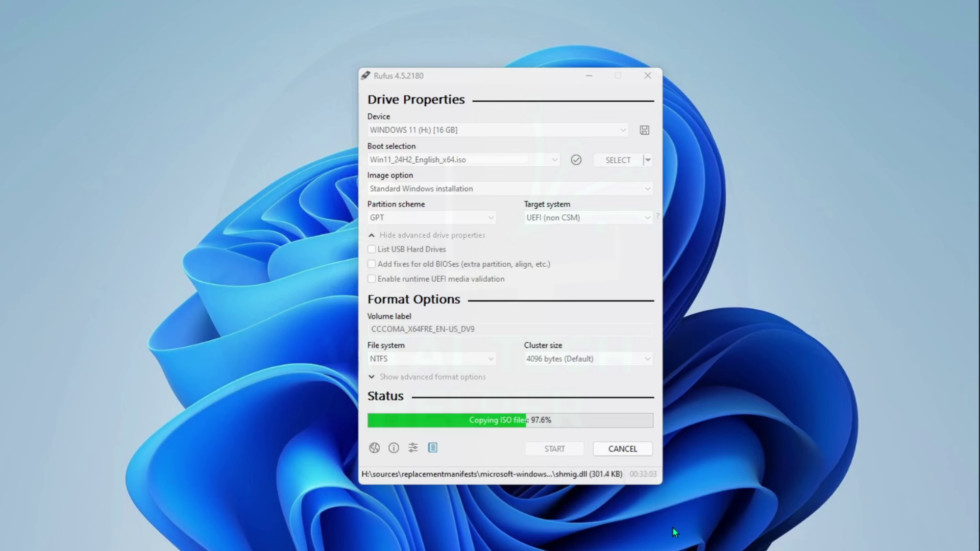
left_click(631, 352)
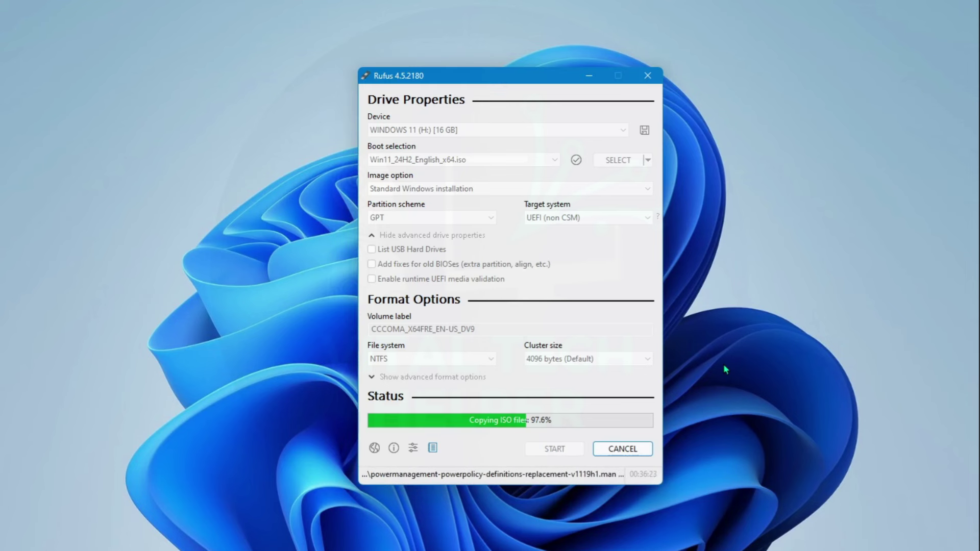